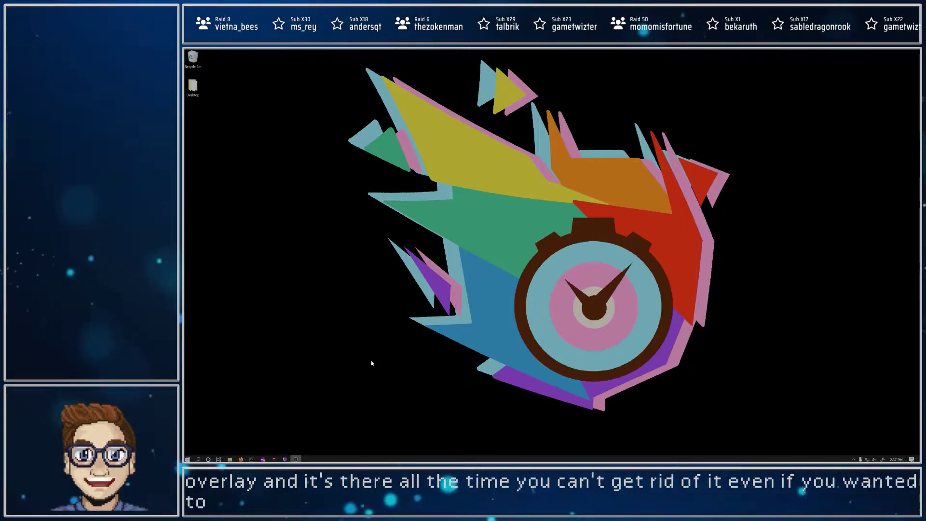
Step: Switch to the browser and review the closed captioning plugin's OBS resource page and its GitHub releases page
left_click(263, 459)
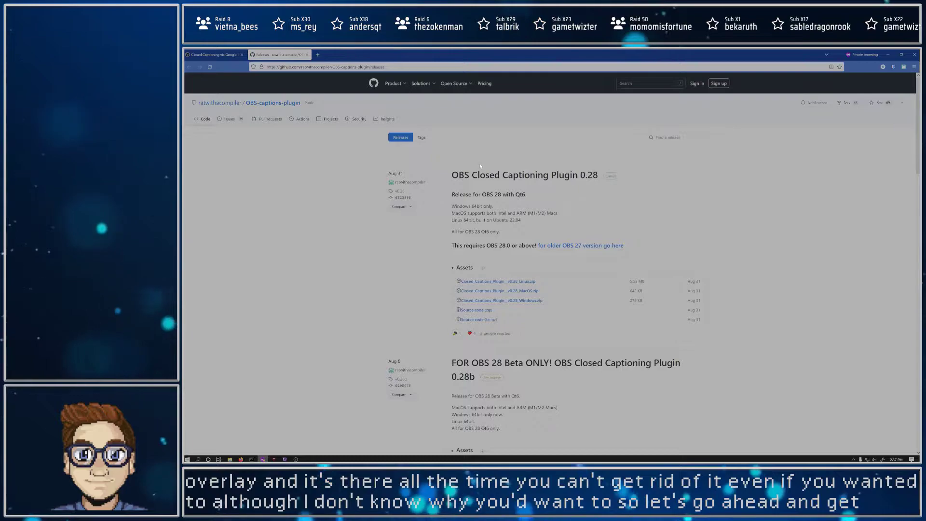
left_click(224, 56)
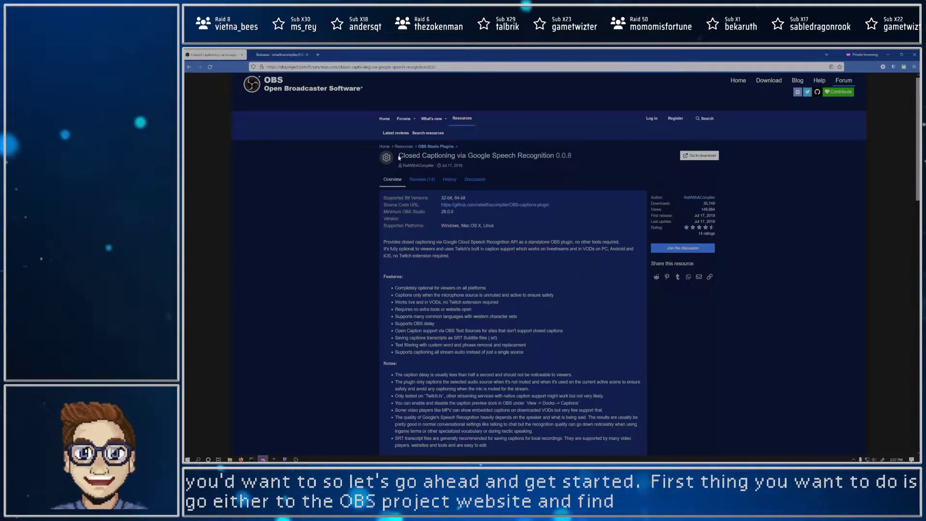
left_click_drag(440, 158, 546, 164)
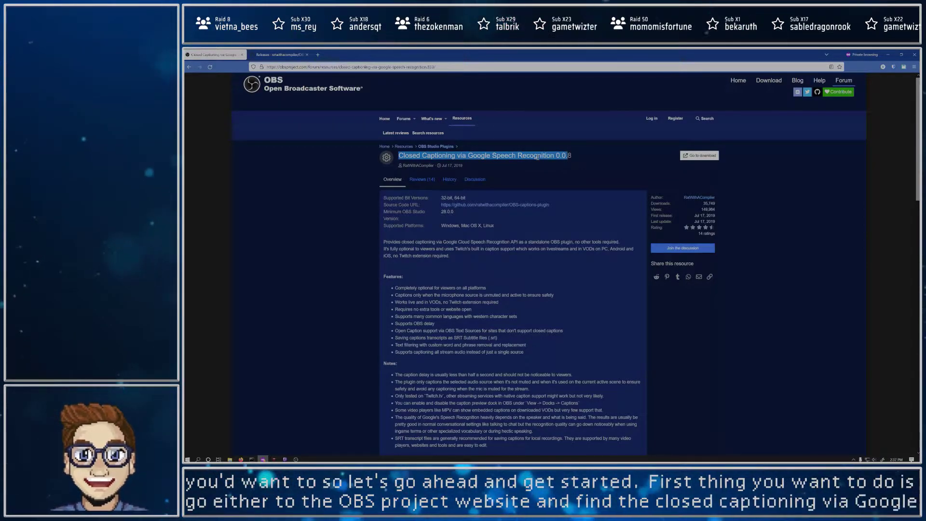
left_click(277, 55)
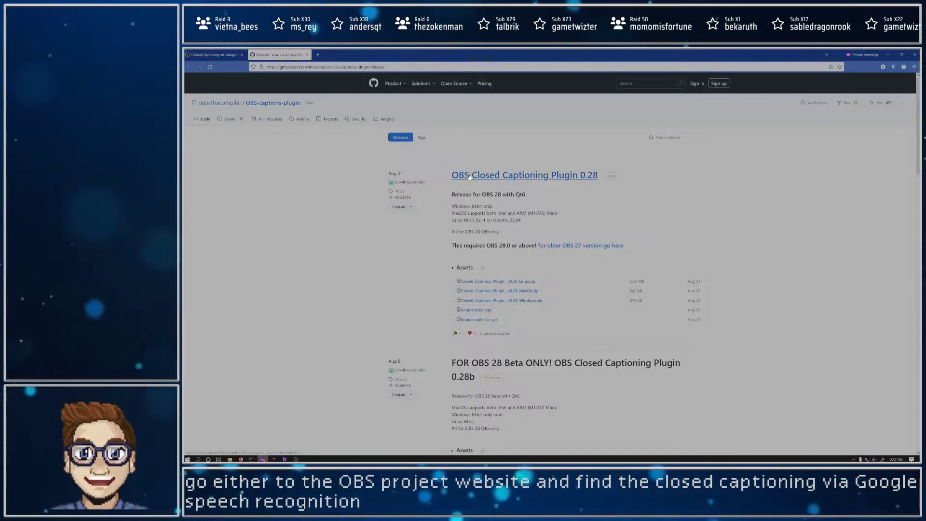
left_click(217, 56)
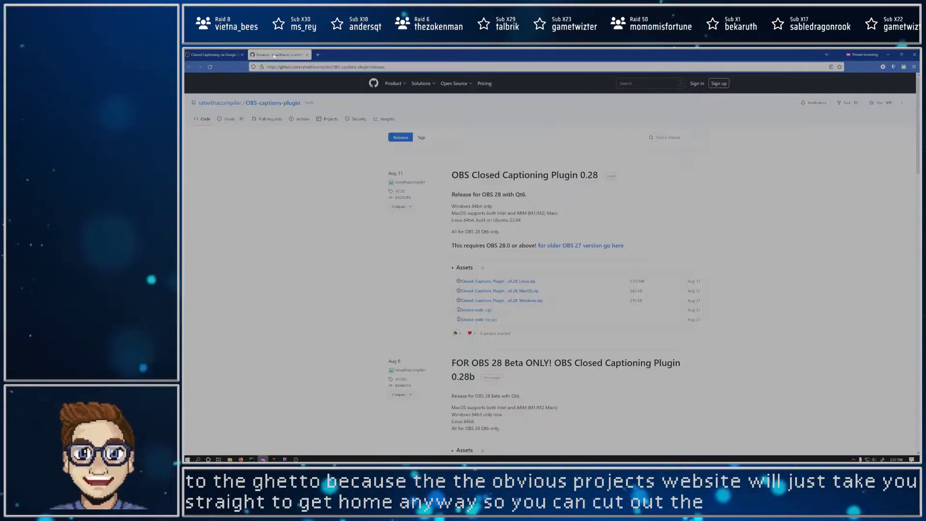
left_click(275, 56)
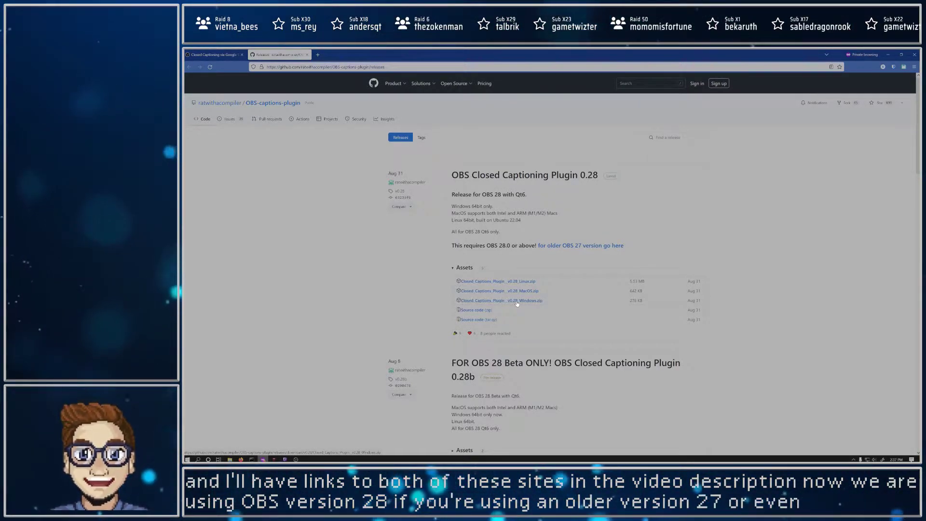
Step: Download the Windows zip of OBS Closed Captioning Plugin 0.28 and open the archive, dismissing the WinRAR purchase reminder
scroll(517, 303, "down", 1)
scroll(517, 303, "up", 1)
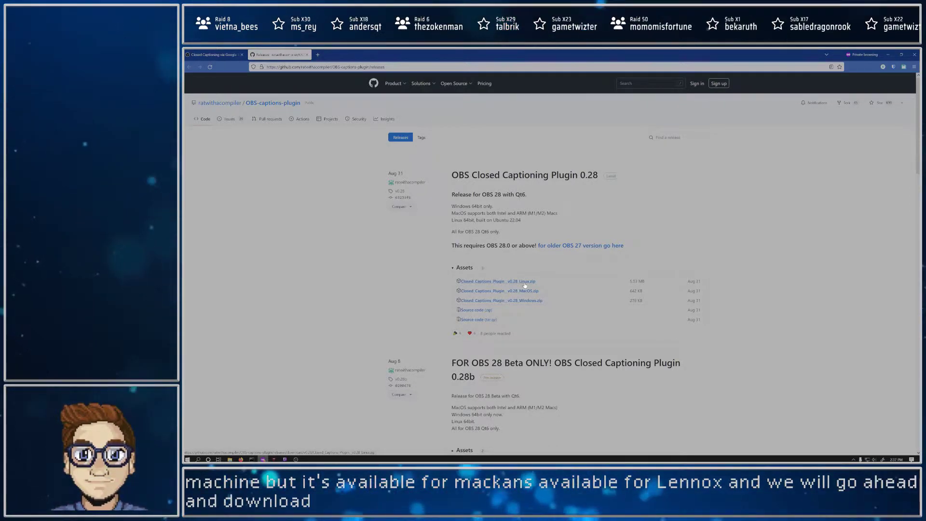
left_click(531, 300)
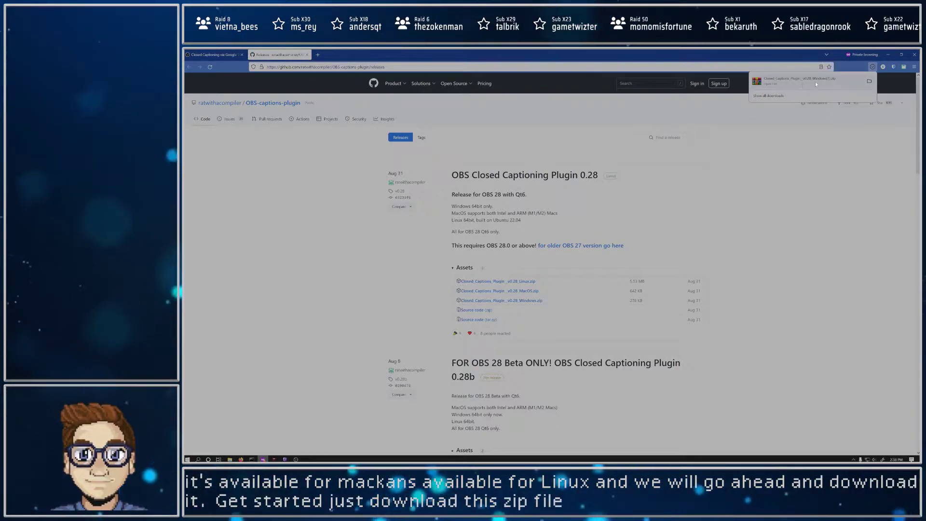
left_click(815, 82)
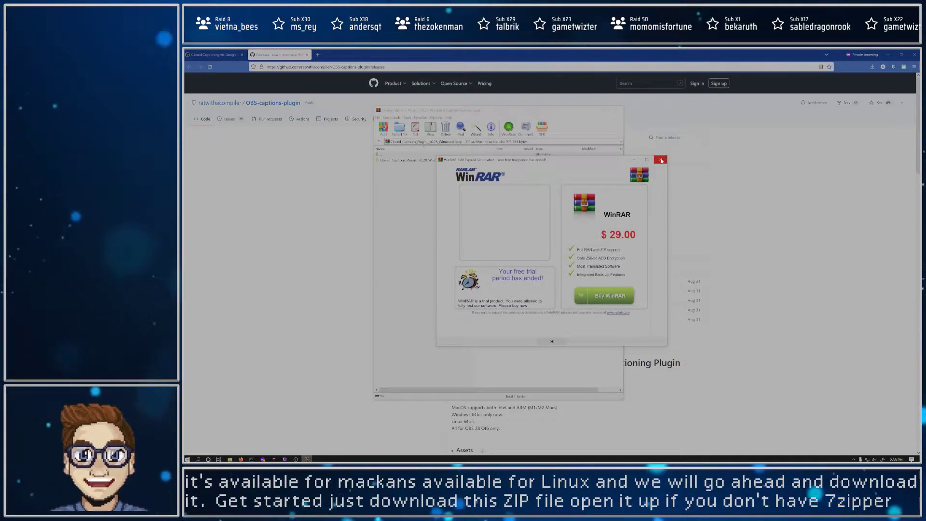
left_click(661, 161)
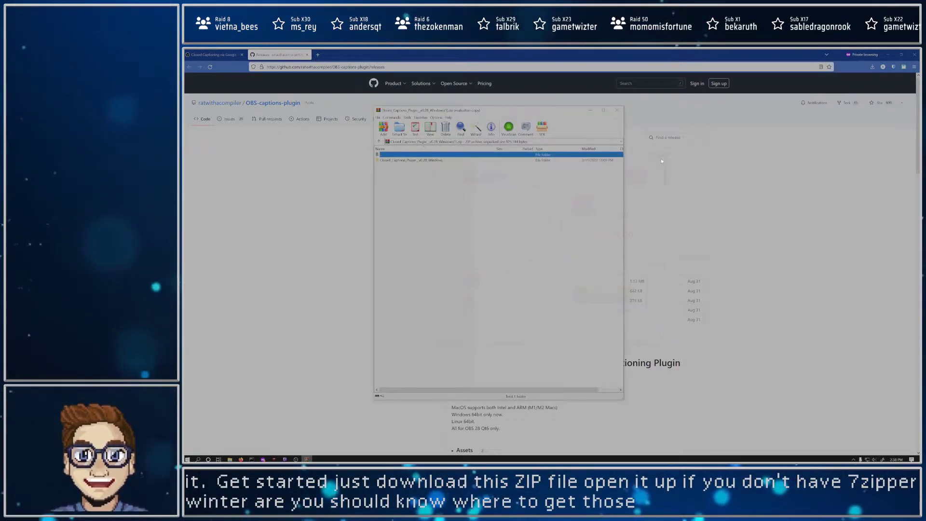
Step: Browse the archive's plugin folders down to the 64bit folder and select obs_google_caption_plugin.dll
left_click(417, 160)
double_click(417, 159)
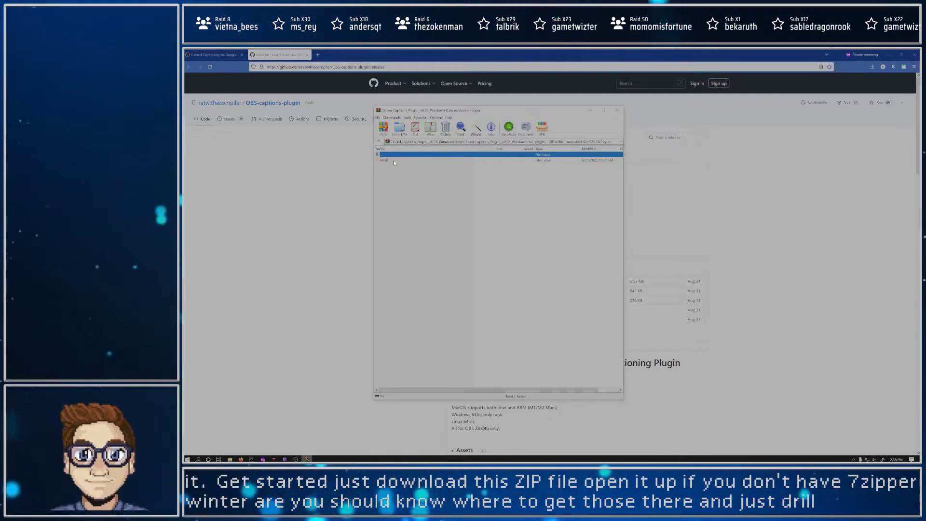
double_click(394, 161)
left_click(394, 161)
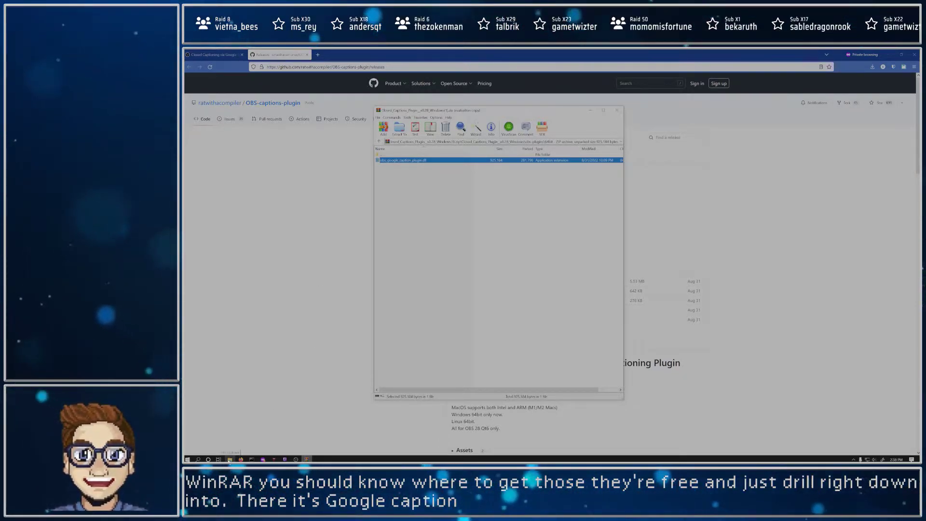
Step: Open a new File Explorer window and go to the obs-studio\obs-plugins\64bit folder in Program Files on drive C
right_click(229, 459)
left_click(214, 440)
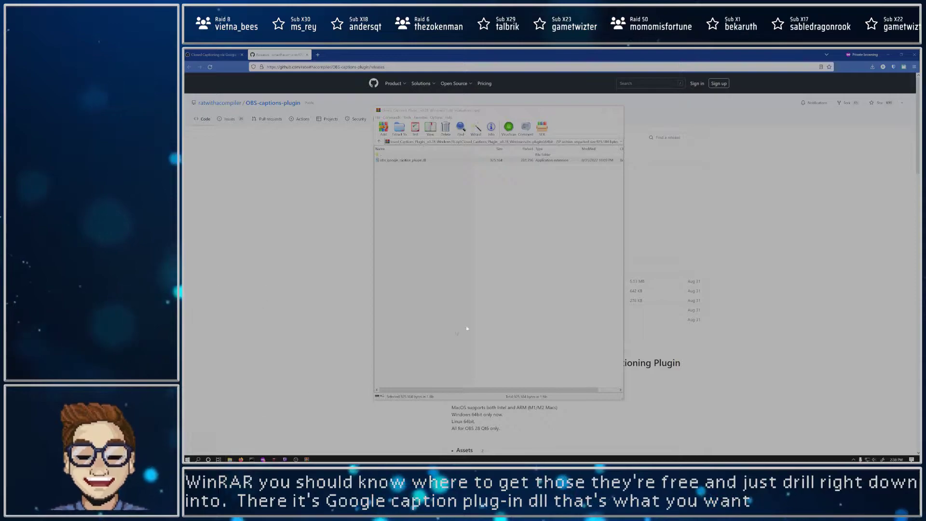
left_click(532, 287)
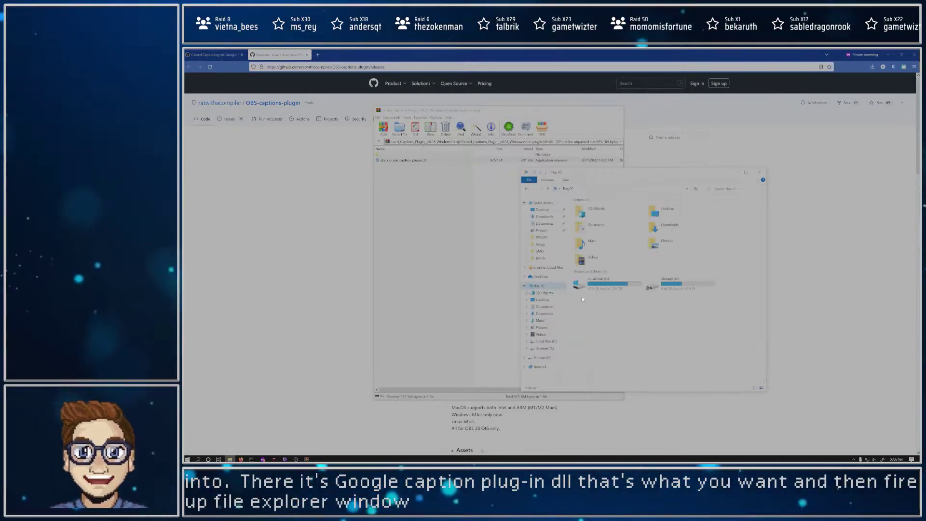
double_click(603, 285)
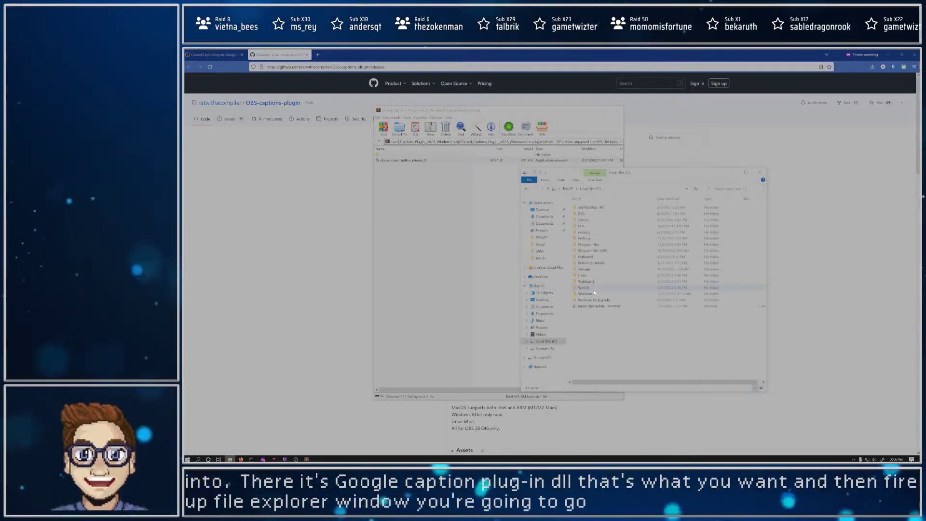
double_click(593, 244)
scroll(598, 289, "down", 5)
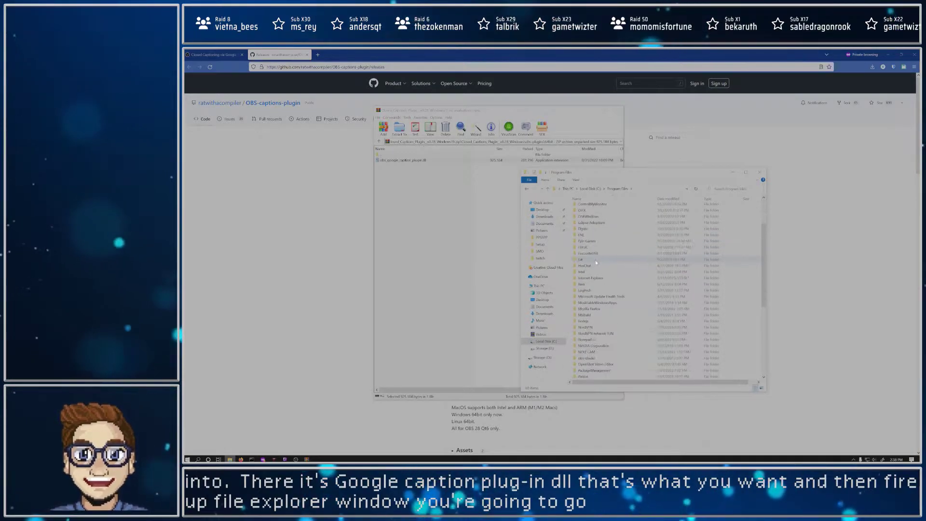
double_click(587, 320)
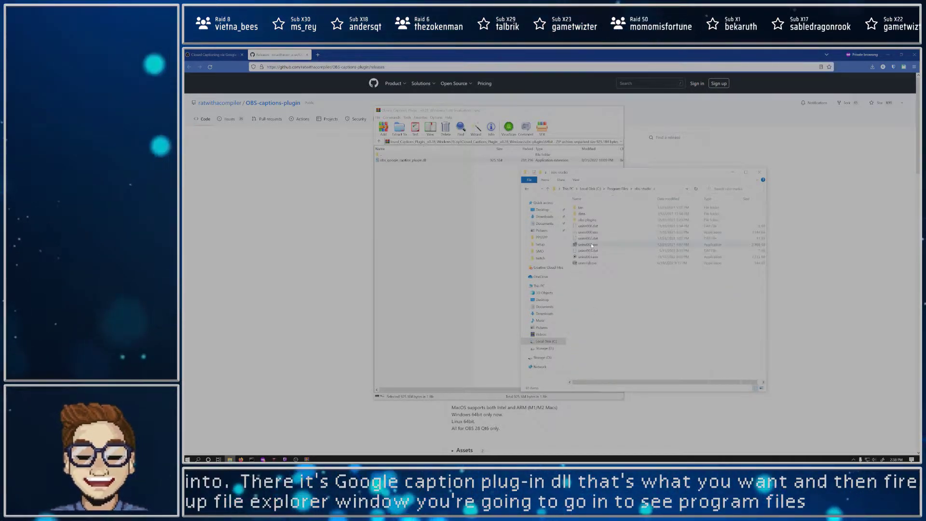
double_click(587, 221)
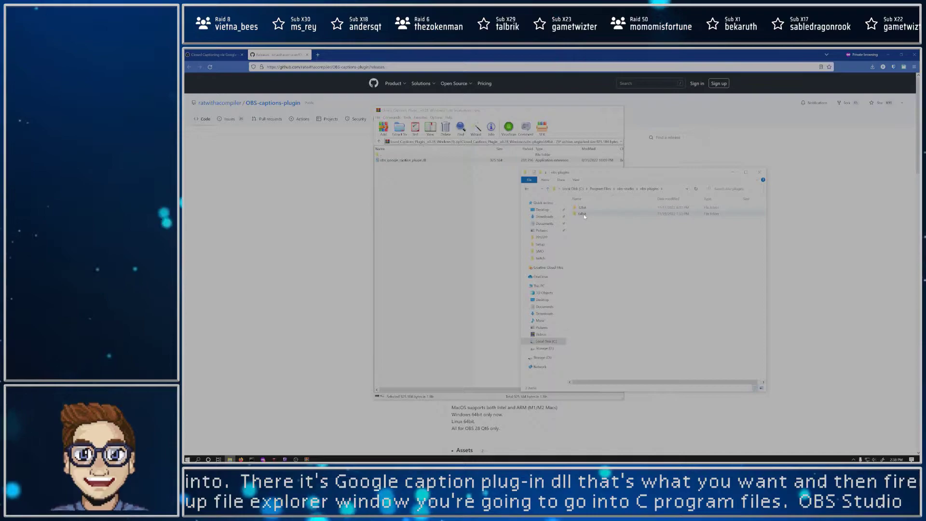
double_click(583, 214)
left_click(610, 189)
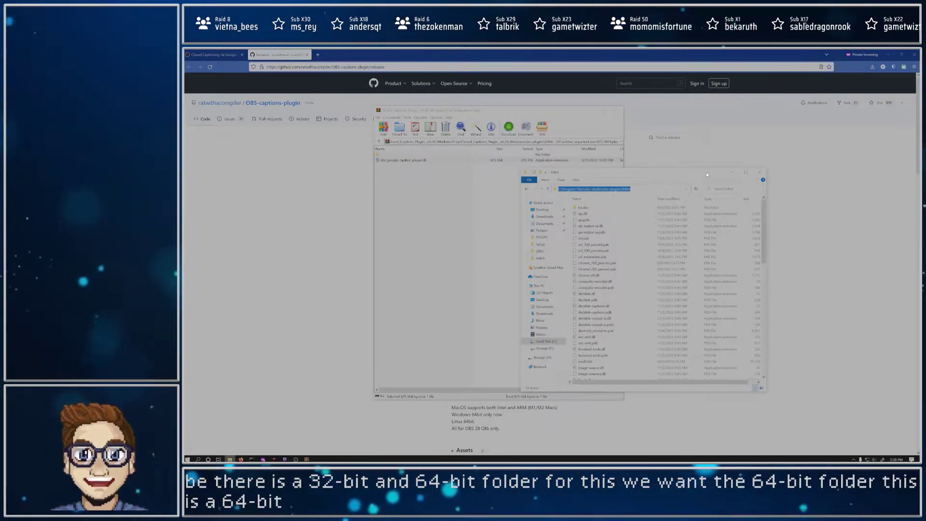
Step: Copy obs_google_caption_plugin.dll from the archive into the 64bit plugin folder, replacing the existing file, and close both windows
scroll(632, 316, "down", 5)
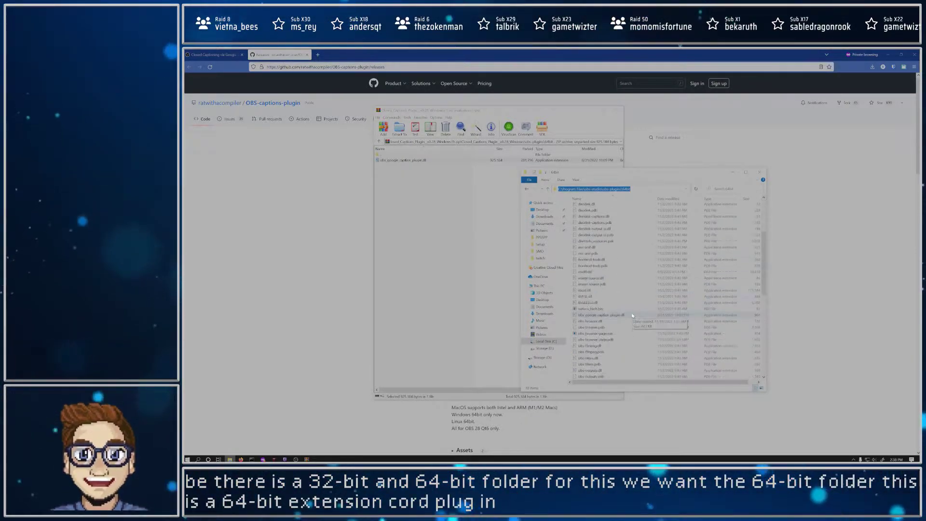
left_click(615, 315)
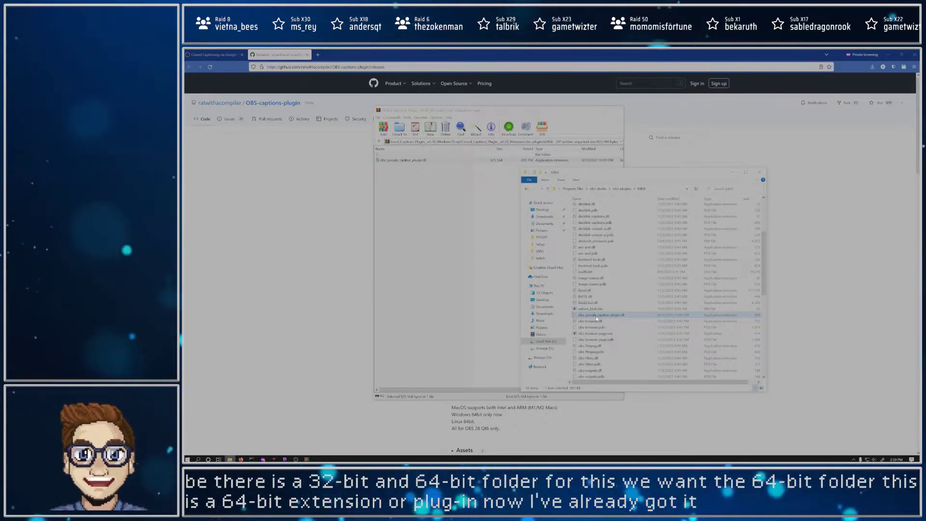
left_click(430, 215)
left_click_drag(440, 161, 564, 209)
left_click_drag(651, 241, 619, 249)
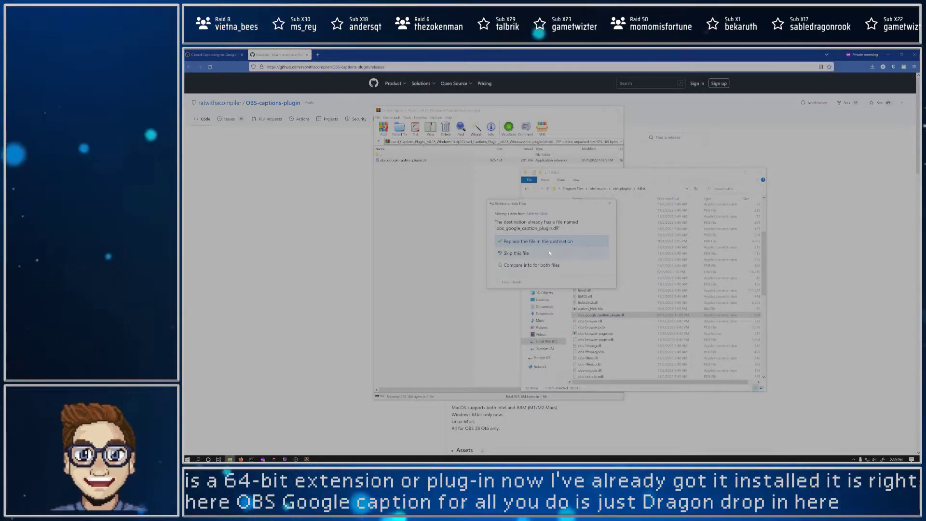
left_click(504, 242)
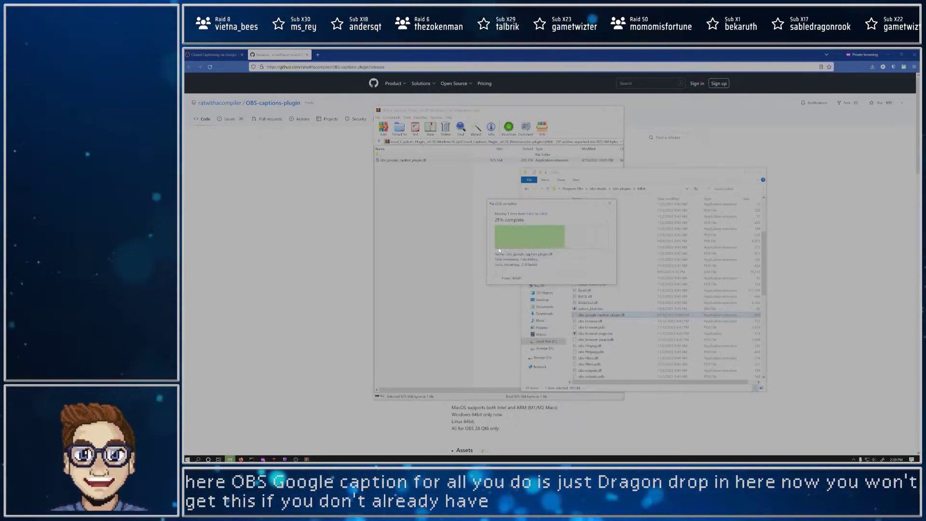
left_click(760, 171)
left_click(619, 111)
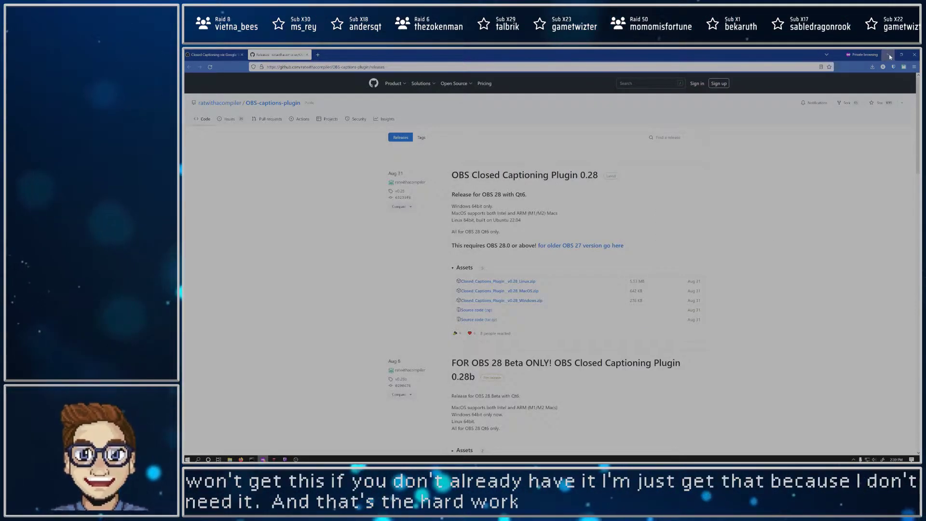
Step: Minimize the browser, switch to OBS, and add the Captions dock to the main window
key("super+d")
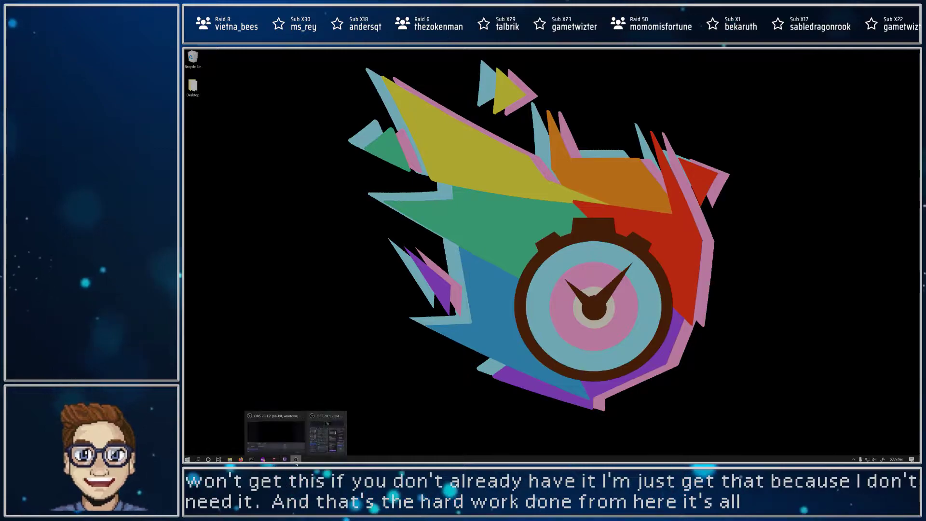
left_click(297, 452)
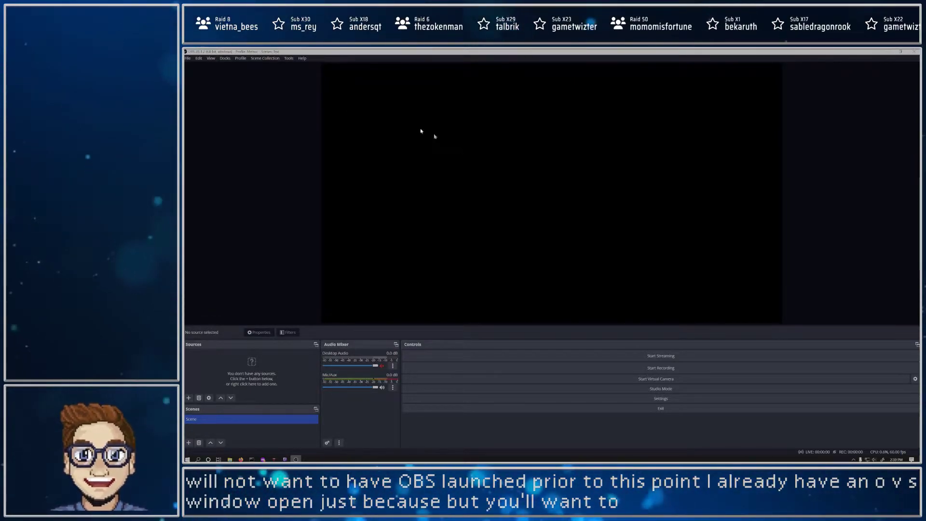
left_click(289, 60)
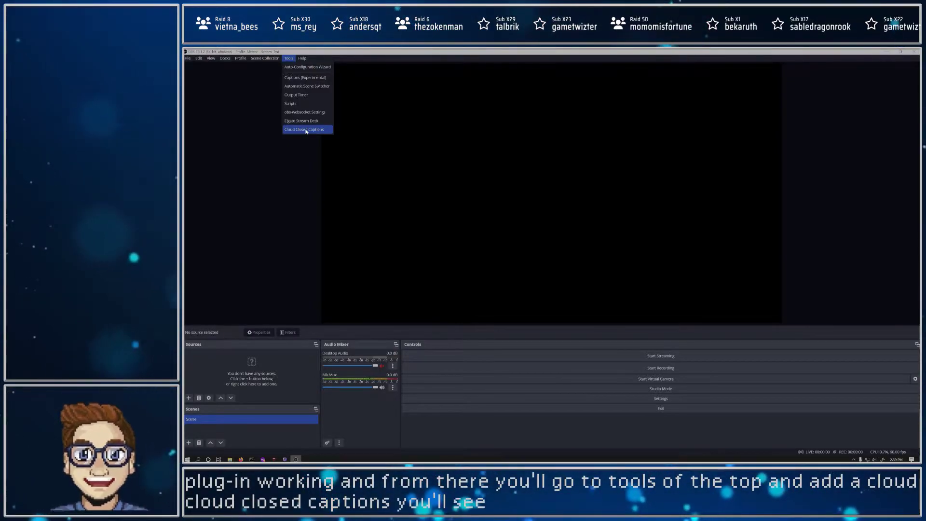
mouse_move(225, 60)
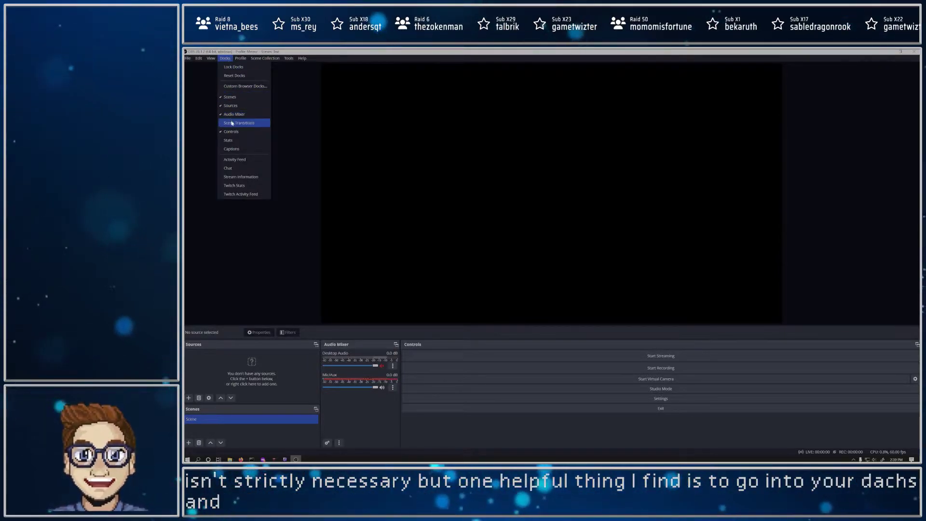
left_click(241, 149)
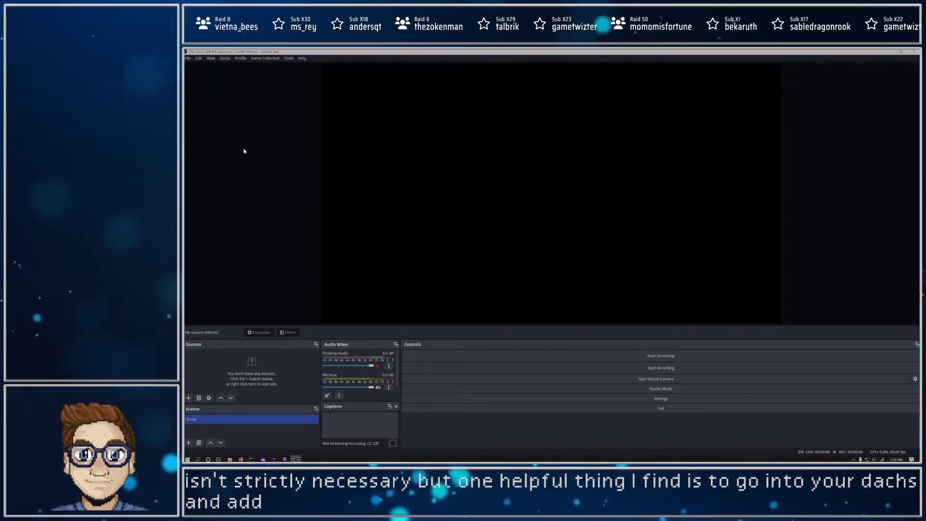
Step: Open the general caption settings from the Captions dock and set Caption When to "Caption Source is heard on stream"
left_click(393, 444)
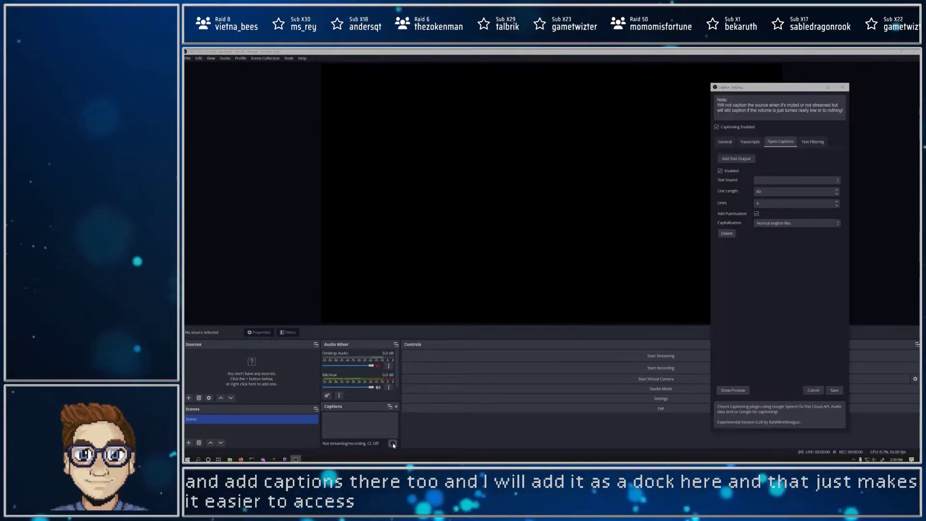
left_click(734, 142)
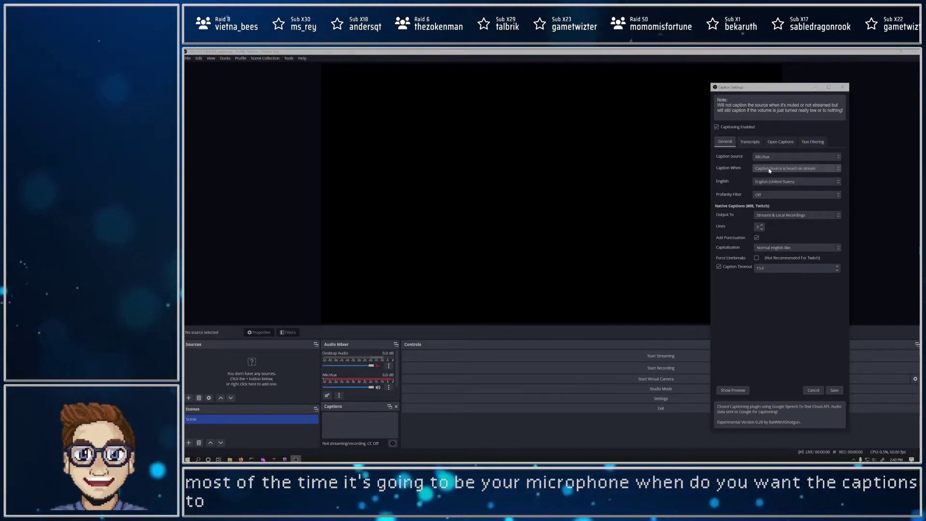
left_click(786, 169)
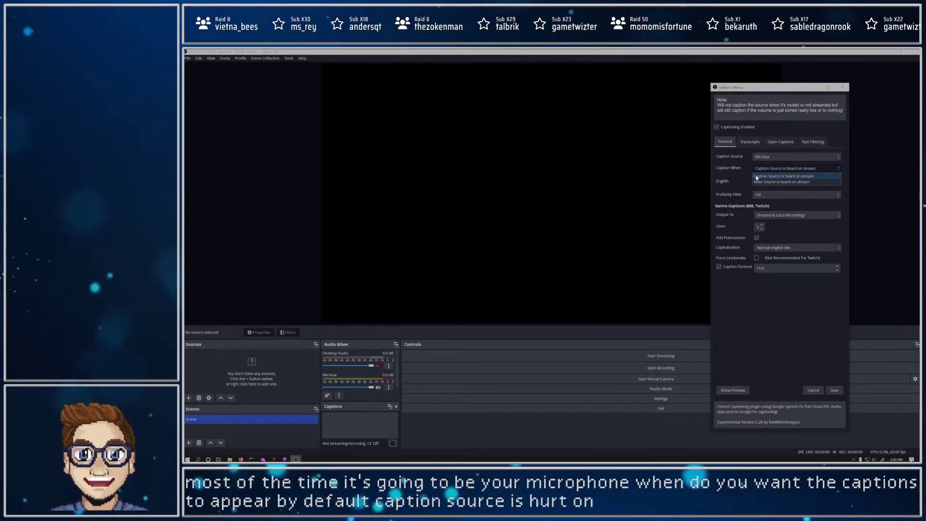
left_click(798, 170)
left_click(767, 170)
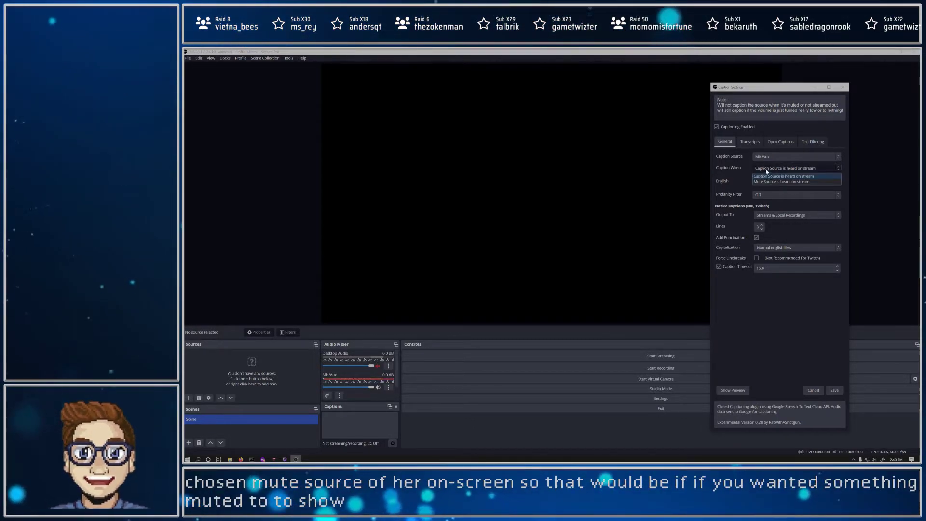
left_click(767, 177)
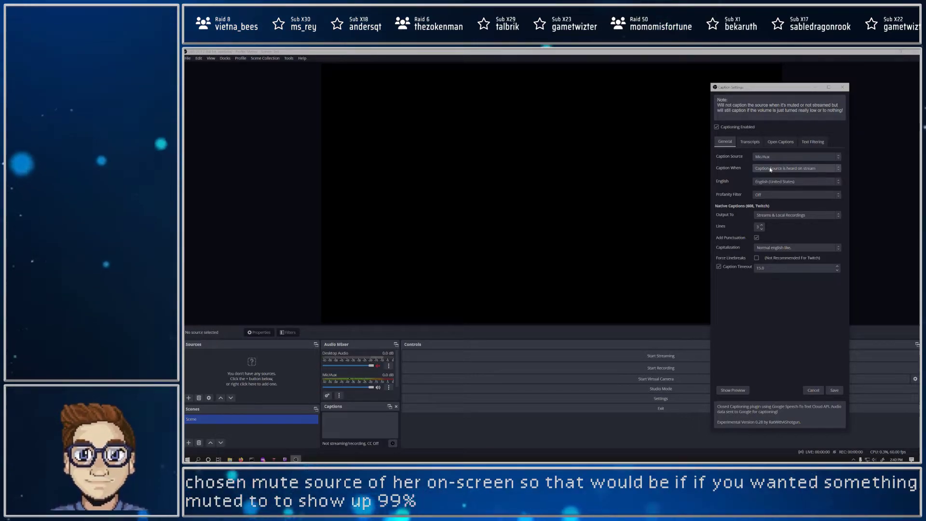
Step: Choose Streams & Local Recordings as the native captions' output and check the available capitalization options
left_click(780, 217)
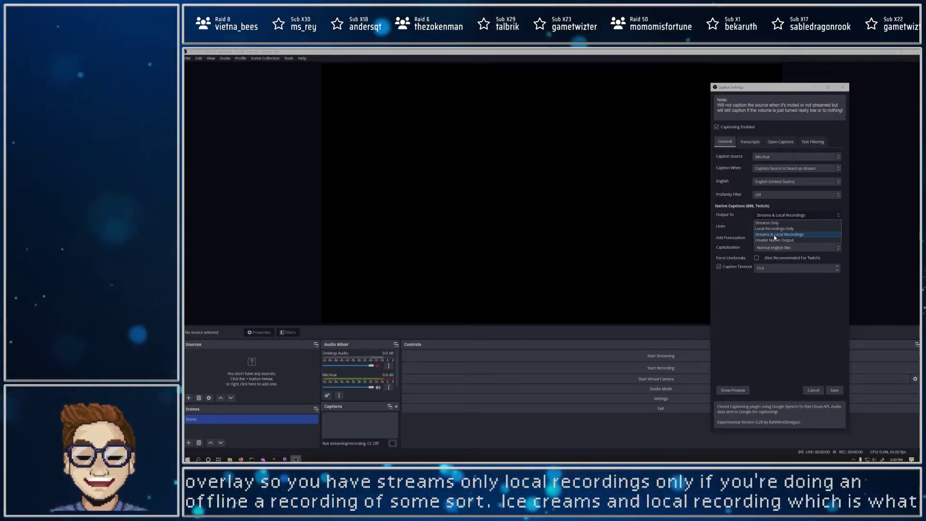
left_click(775, 235)
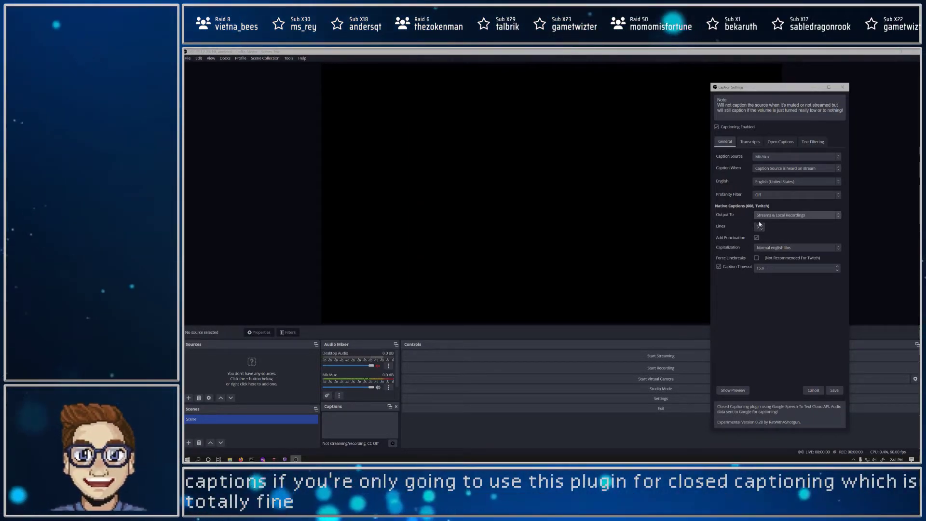
left_click(777, 250)
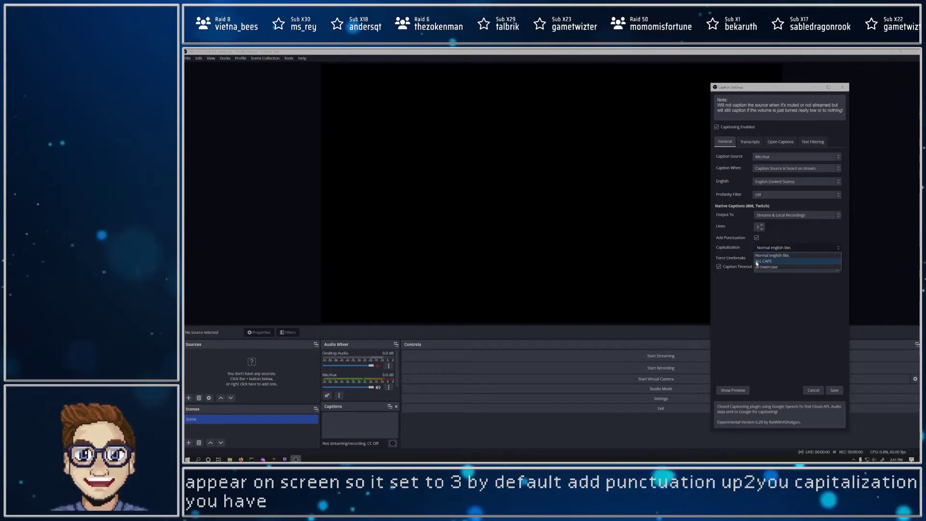
left_click(799, 249)
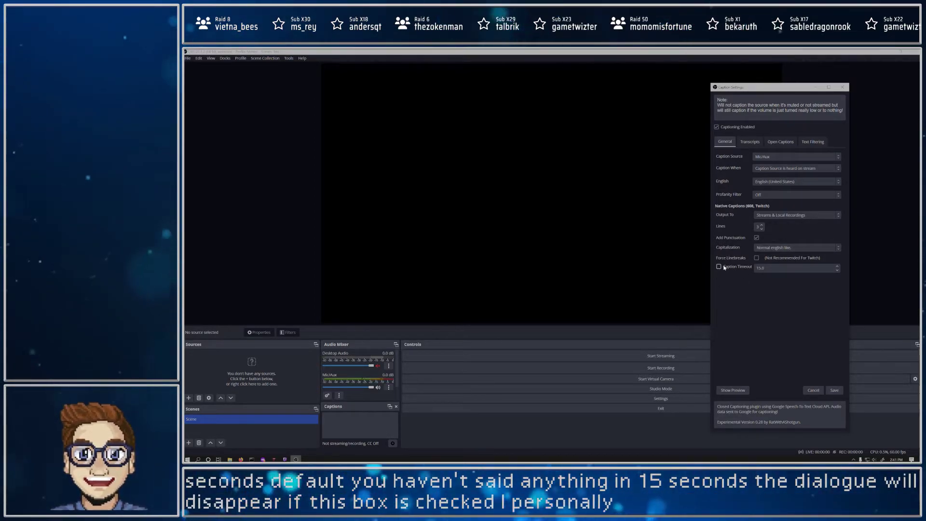
Step: Turn on Save Transcripts in the transcript settings and check the available transcript file formats
left_click(750, 141)
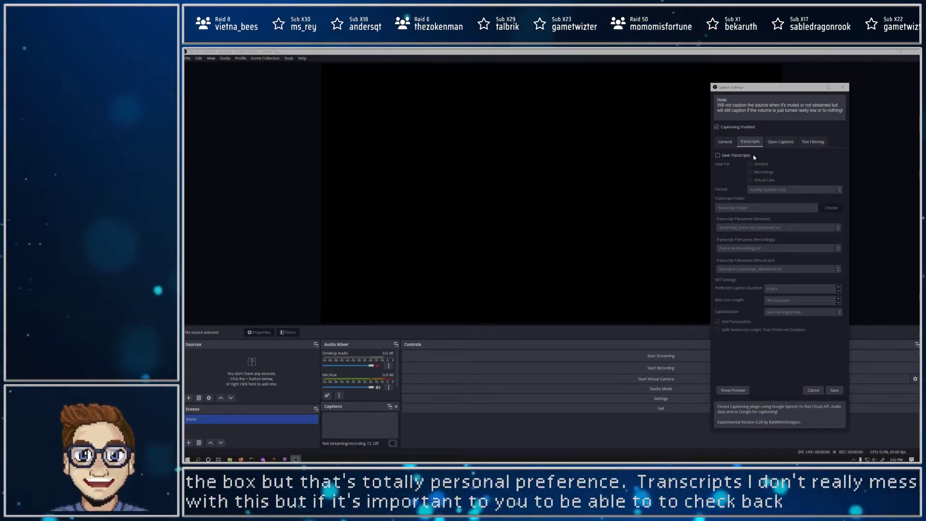
left_click(735, 156)
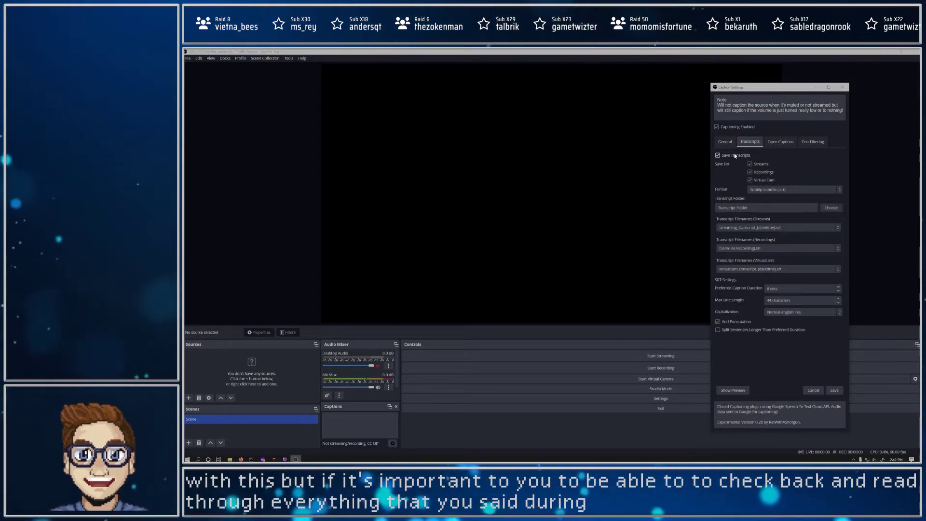
left_click(780, 189)
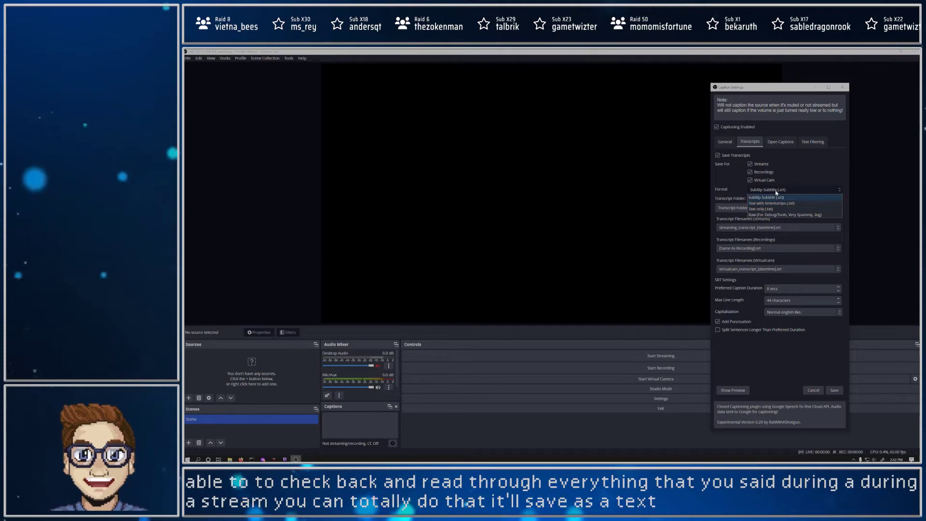
left_click(776, 191)
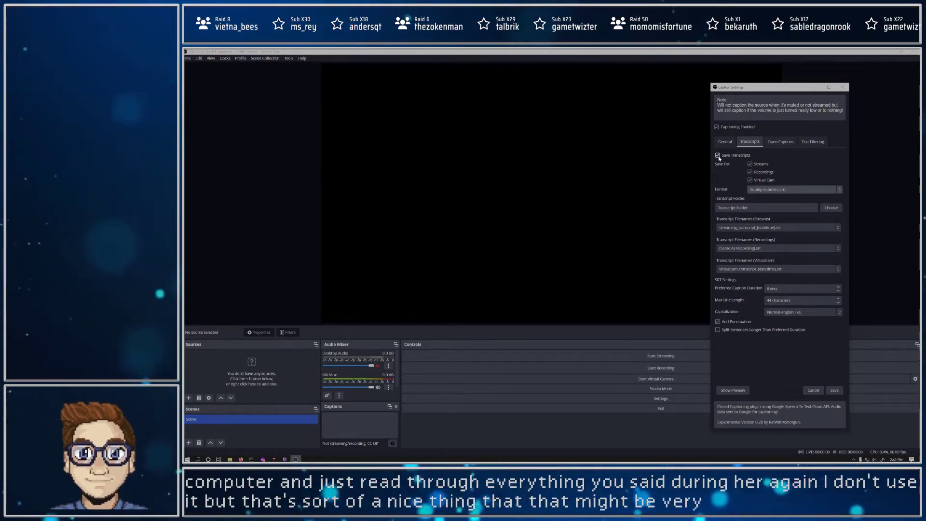
Step: Check the open caption settings, and add a new Text (GDI+) source named "Open Captions" to the scene with default properties
left_click(779, 143)
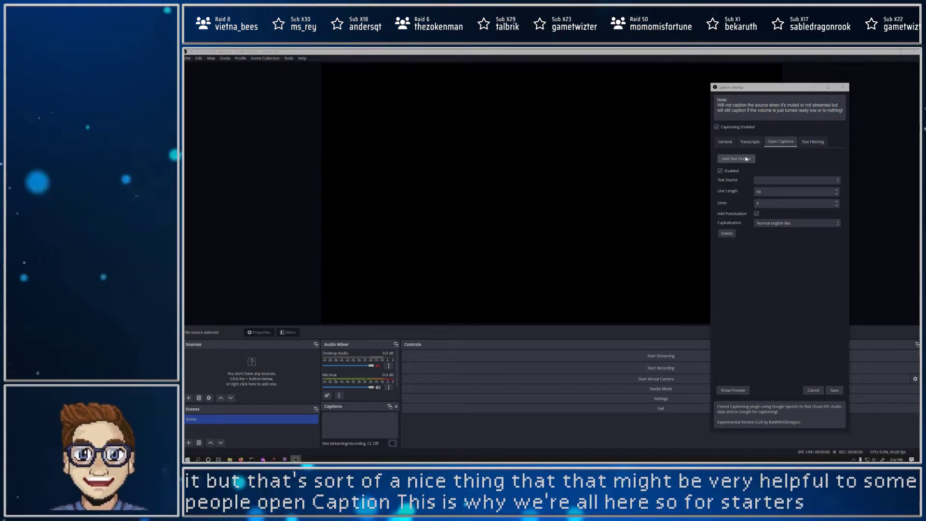
left_click(185, 401)
left_click(188, 397)
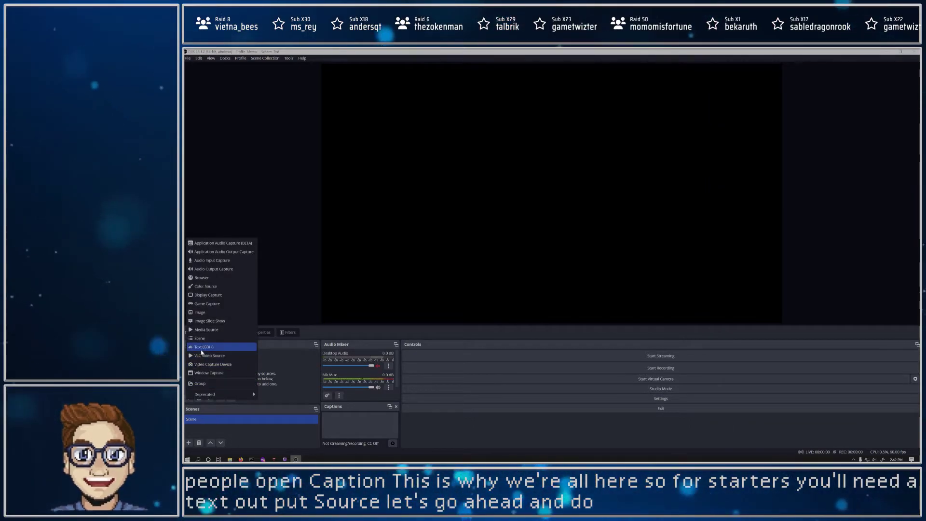
left_click(202, 347)
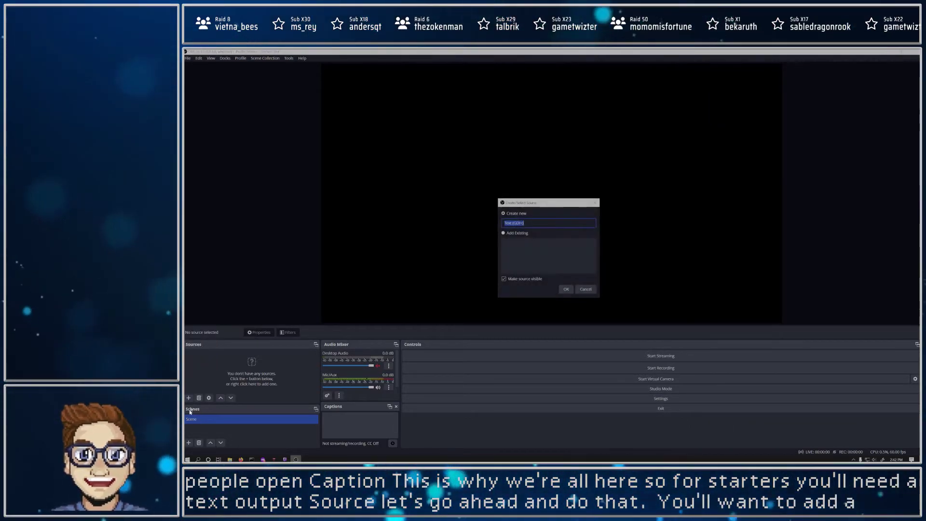
type("Open C")
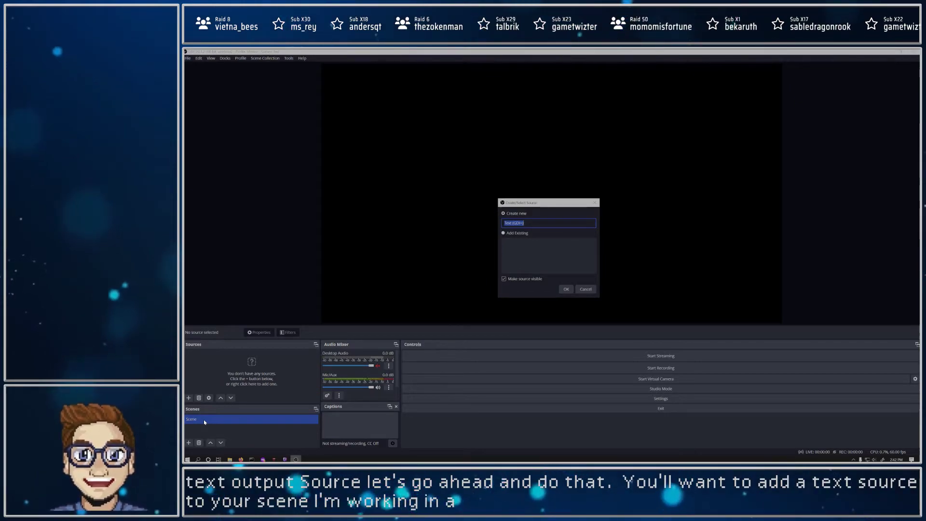
type("aptions")
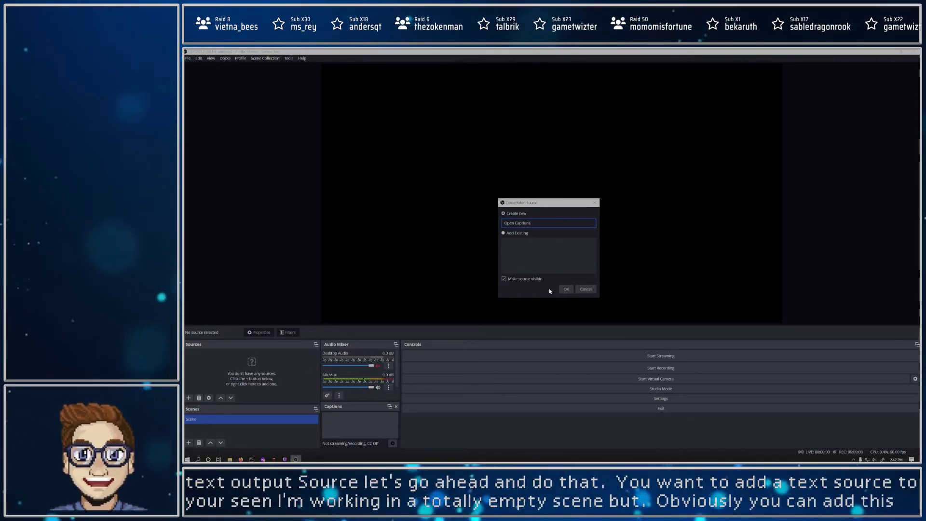
left_click(567, 289)
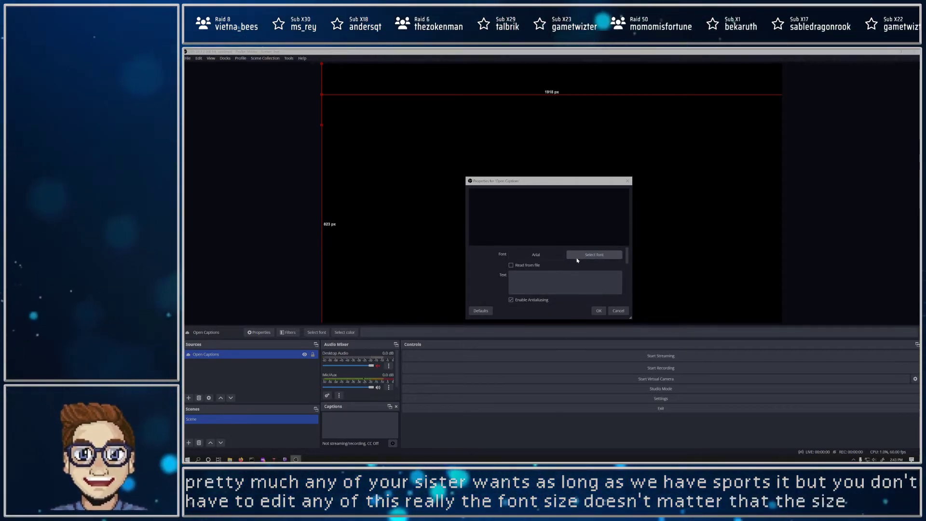
left_click(598, 310)
left_click(392, 443)
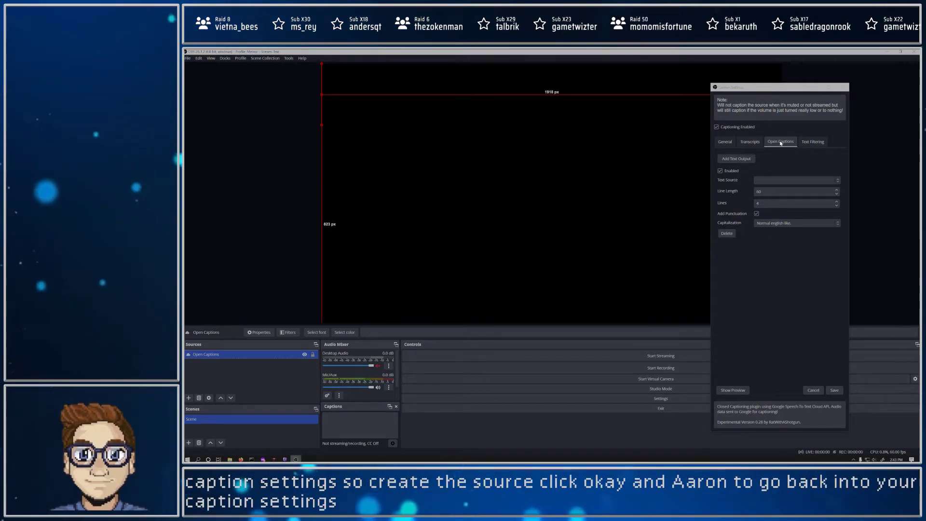
left_click(737, 159)
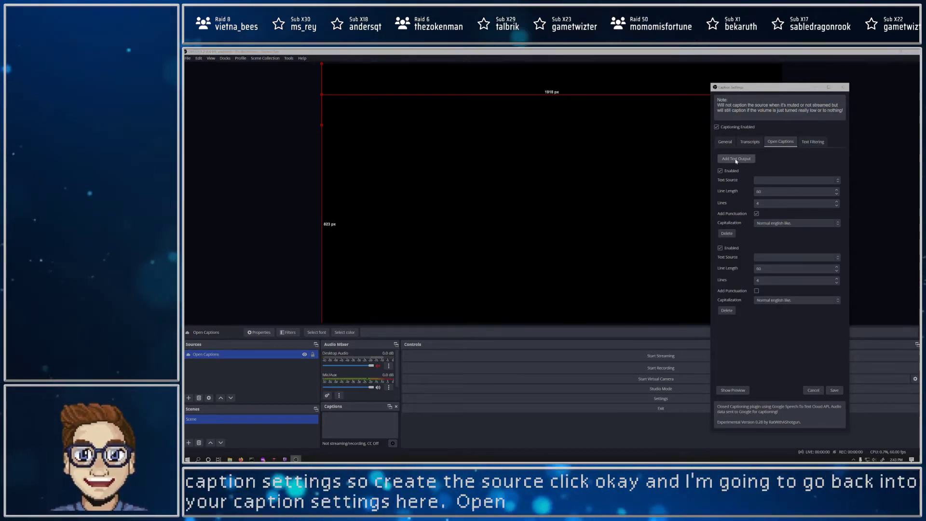
left_click(727, 311)
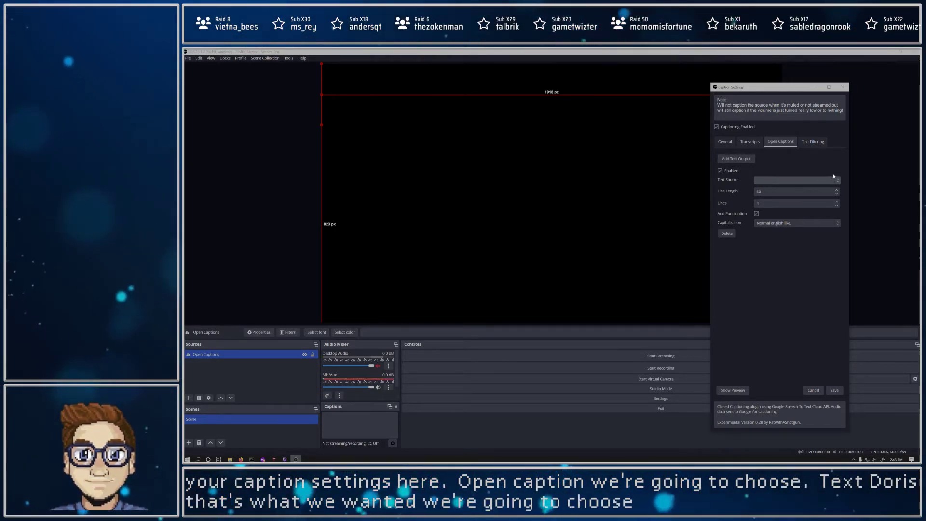
left_click(842, 87)
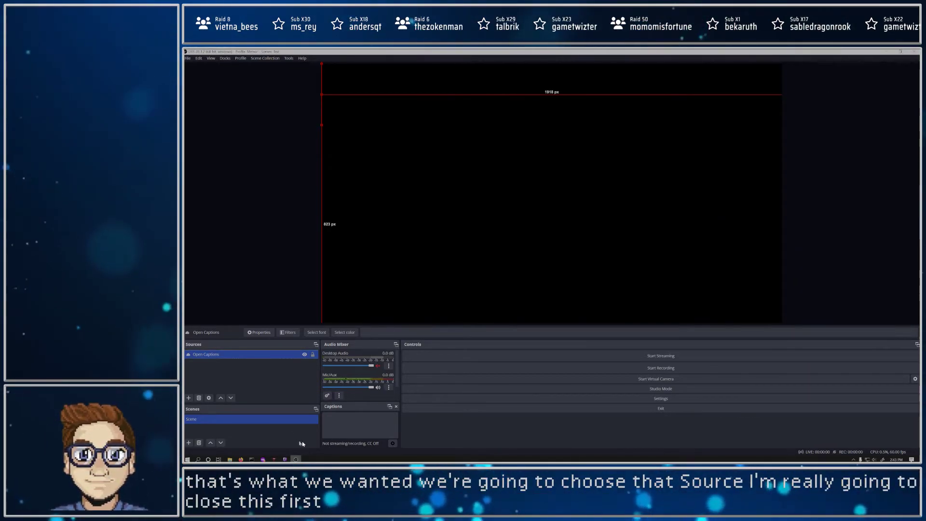
Step: Reopen the caption settings with Open Captions as the text source and start the caption preview, minimizing both caption windows
left_click(392, 444)
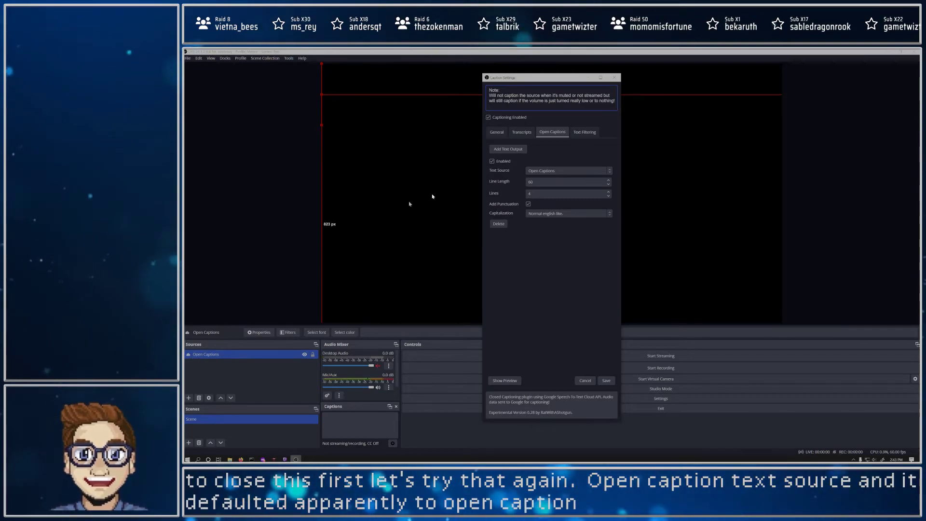
left_click_drag(555, 79, 814, 77)
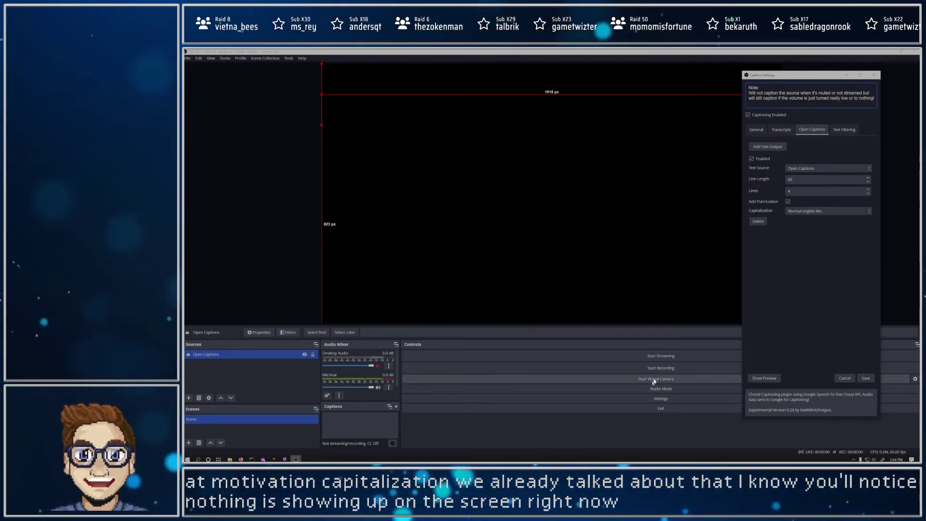
left_click(762, 379)
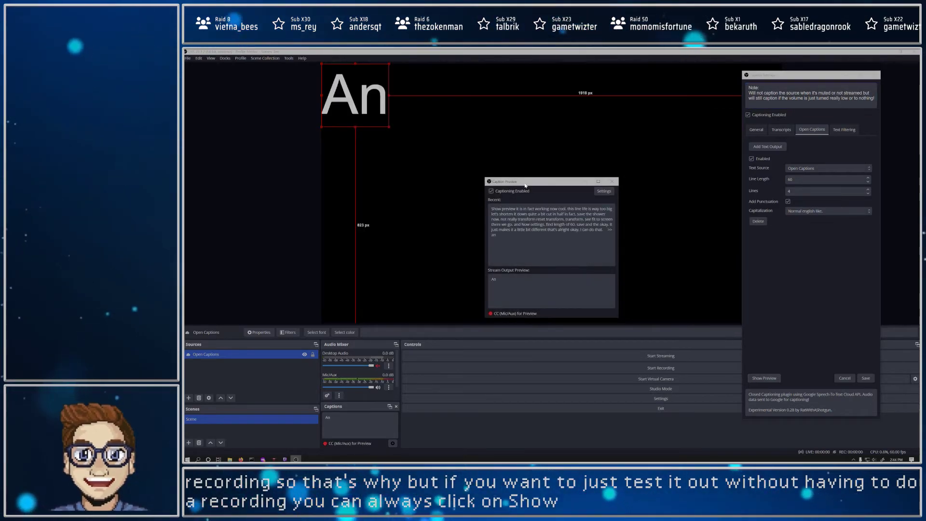
left_click_drag(526, 184, 789, 237)
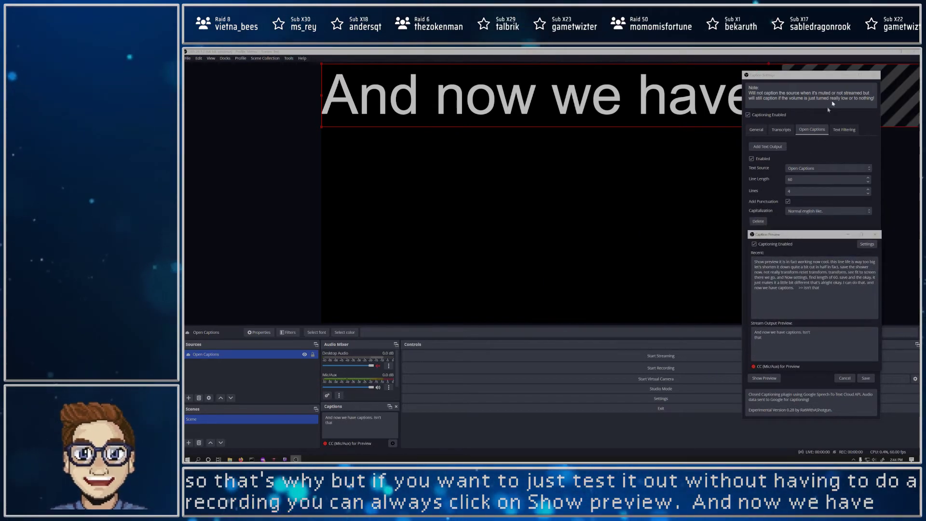
left_click(847, 76)
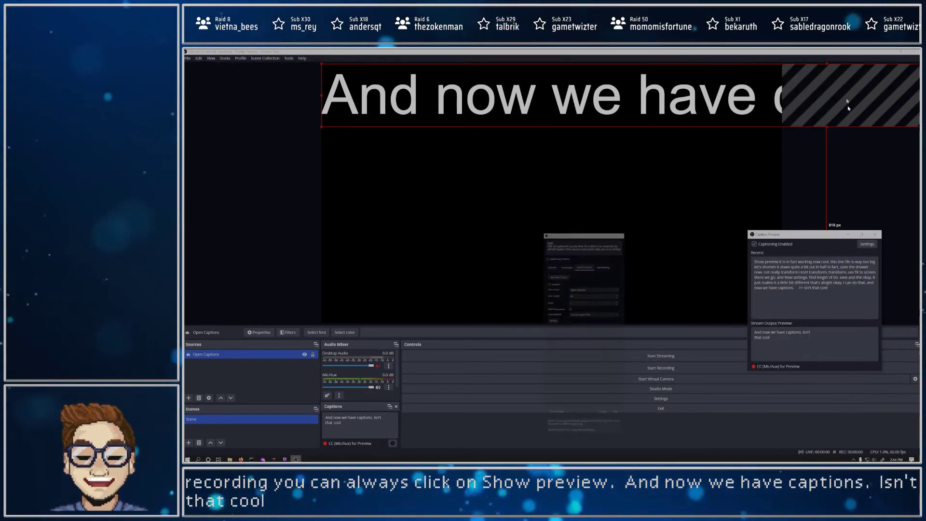
left_click(848, 234)
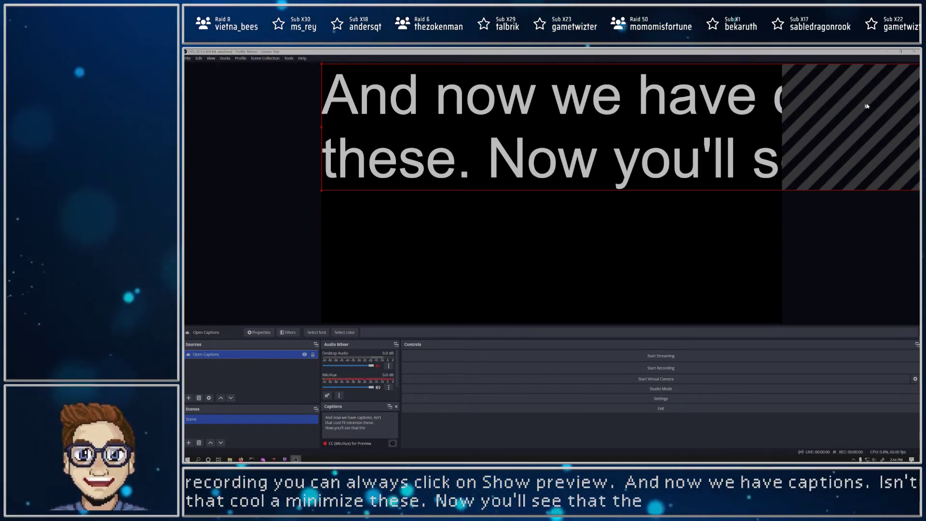
Step: Fit the Open Captions text source to the screen and resize it from its upper-left corner
right_click(618, 131)
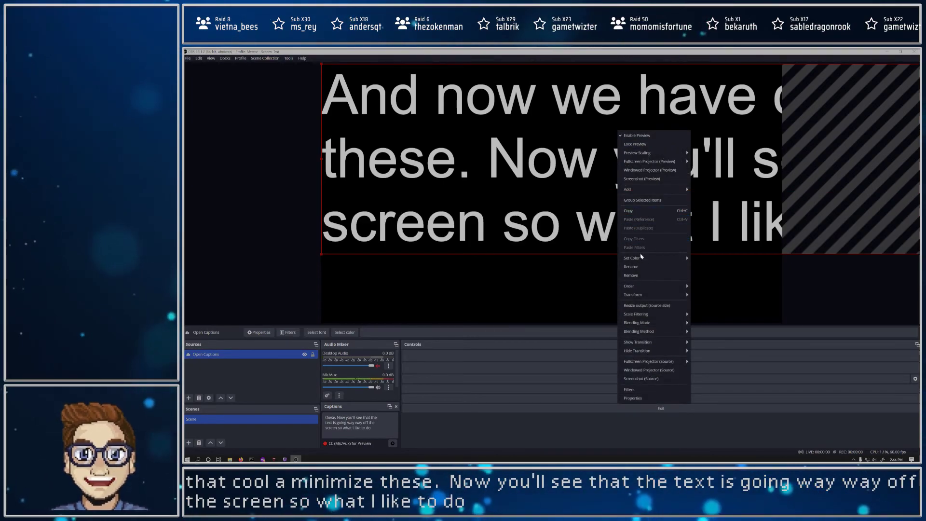
mouse_move(656, 298)
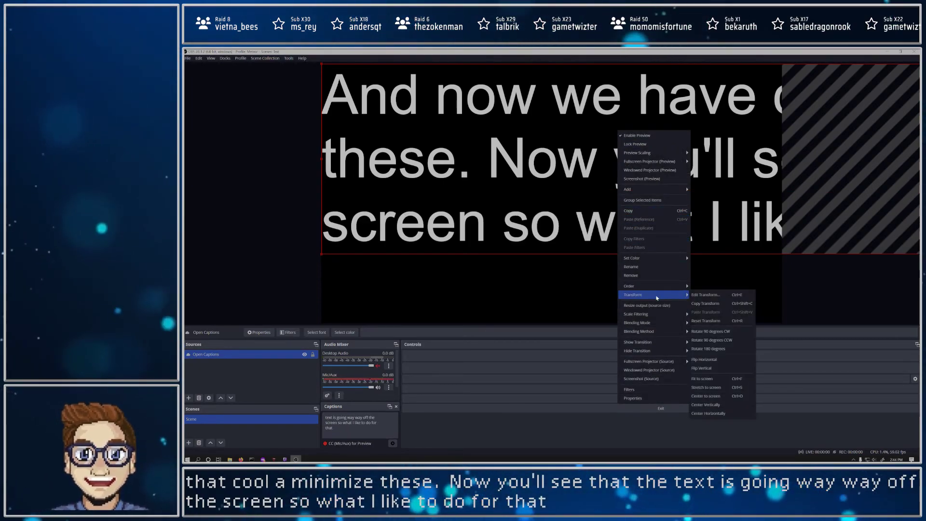
left_click(703, 379)
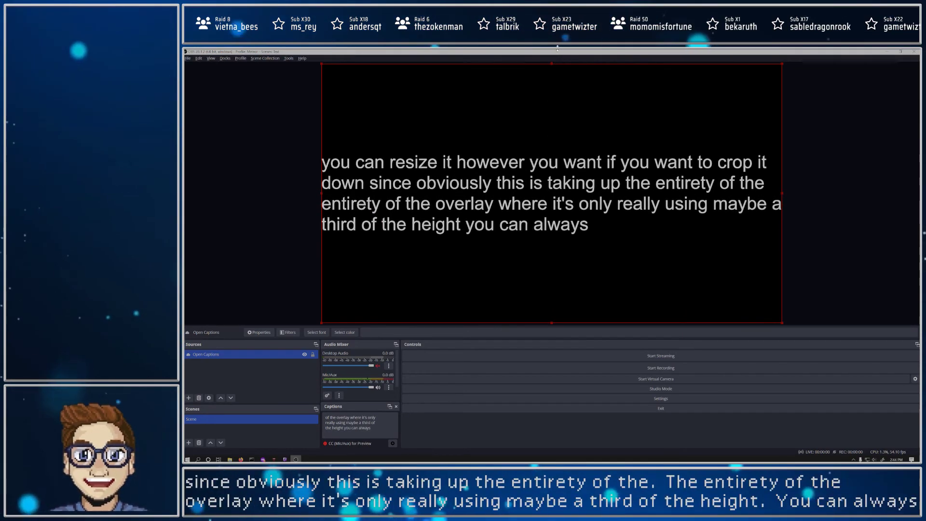
mouse_move(321, 64)
left_mouse_down()
mouse_move(514, 193)
mouse_move(372, 107)
mouse_move(321, 64)
left_mouse_up()
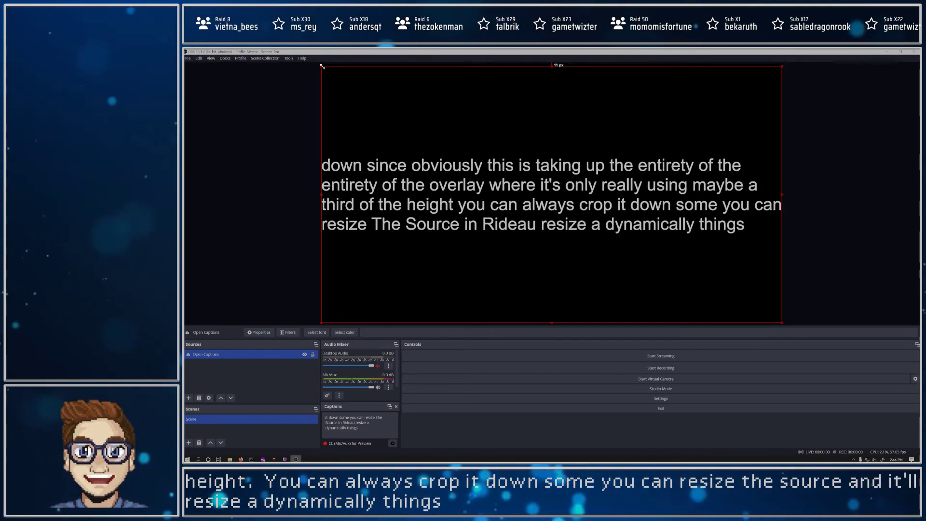